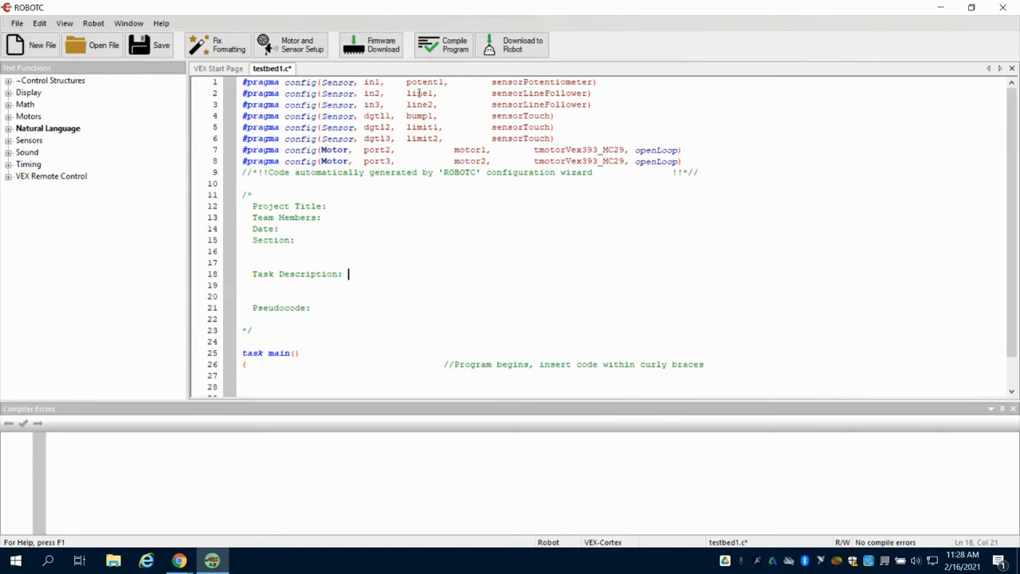
# Step: Review the motor and sensor port setup, then cancel without changes
pyautogui.click(314, 49)
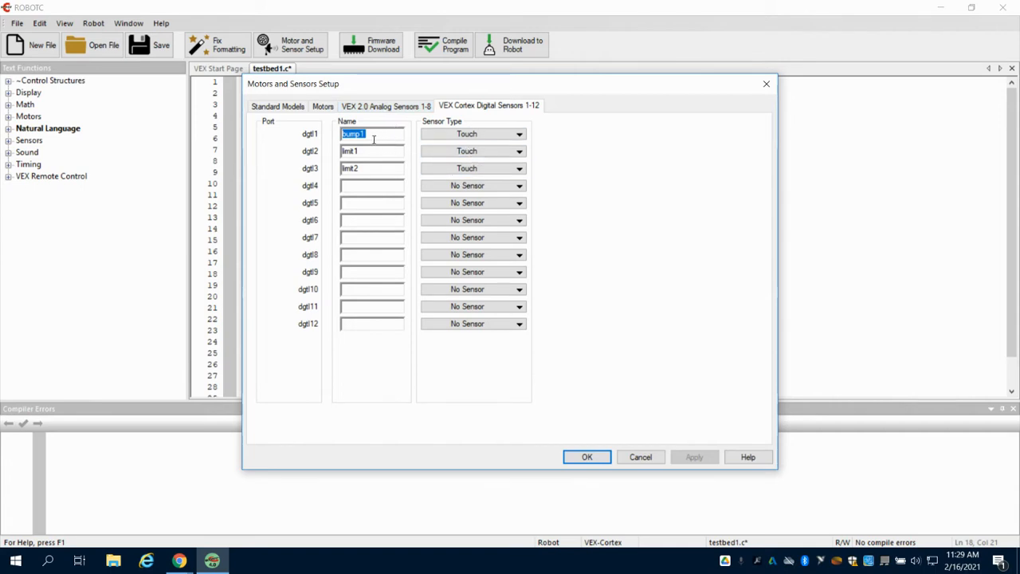
pyautogui.click(395, 107)
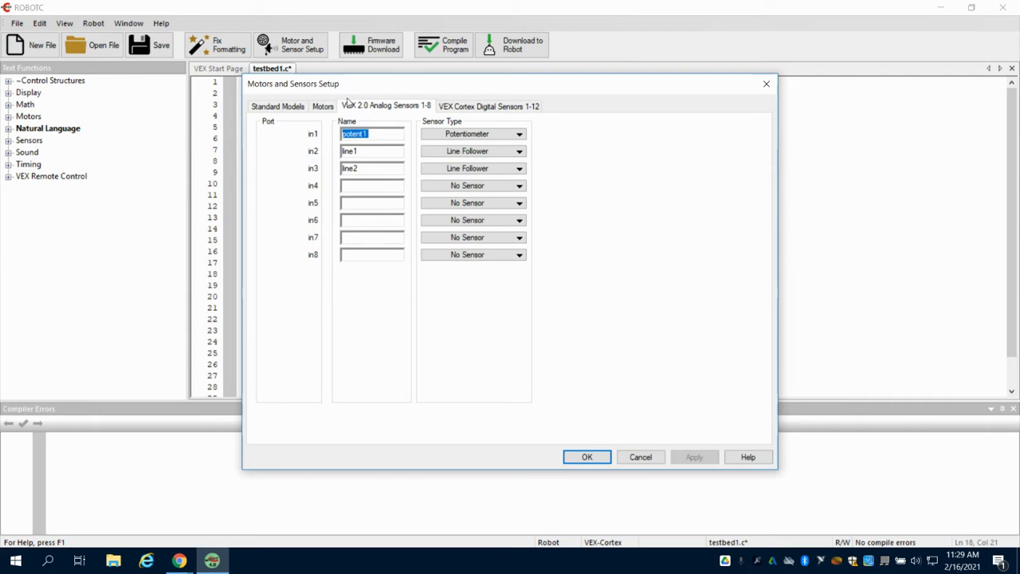
pyautogui.click(323, 106)
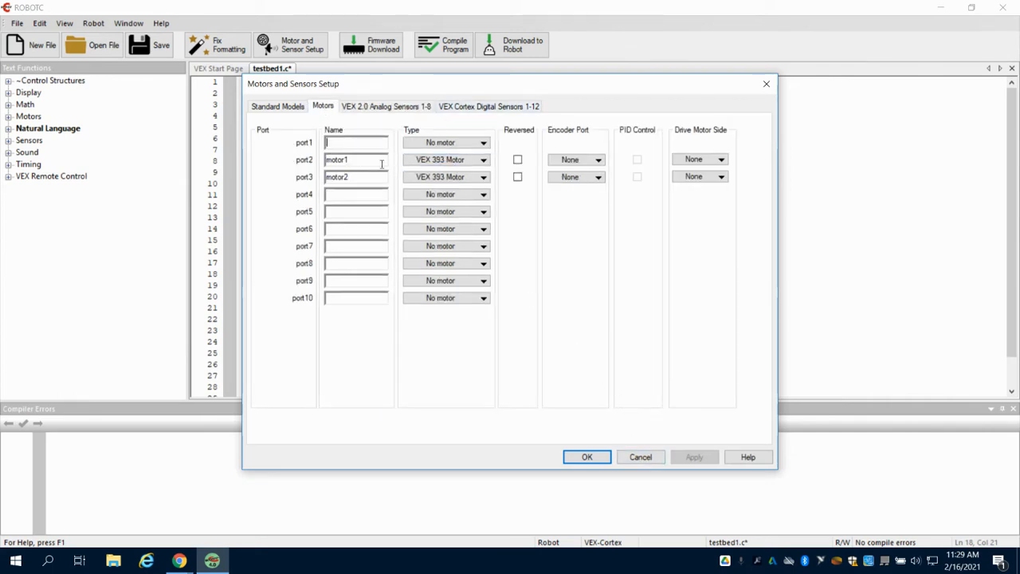
pyautogui.click(641, 457)
pyautogui.click(641, 457)
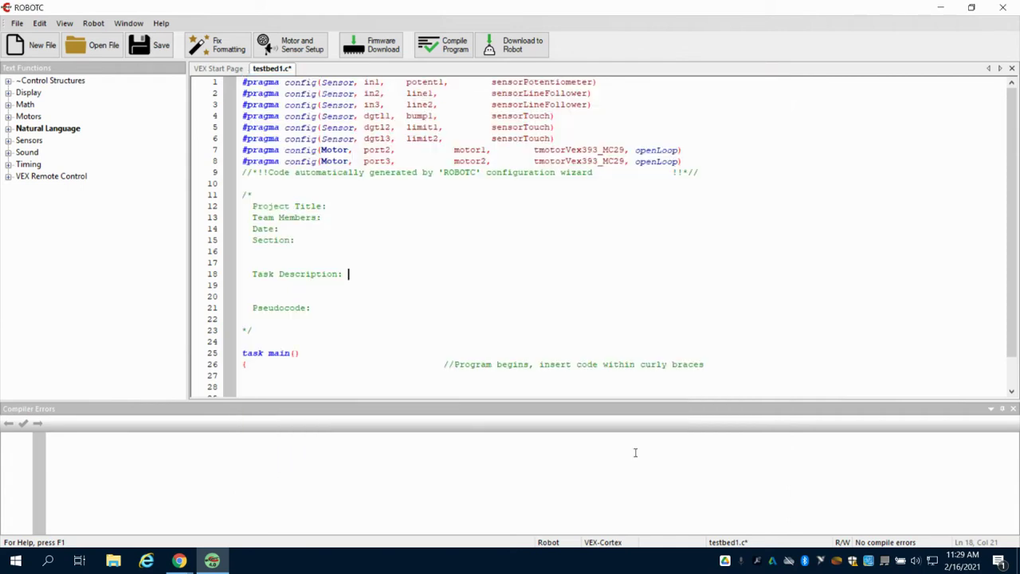
# Step: Copy the Program #1 task sentence from the VEX test bed task sheet in the browser
pyautogui.click(181, 560)
pyautogui.click(328, 507)
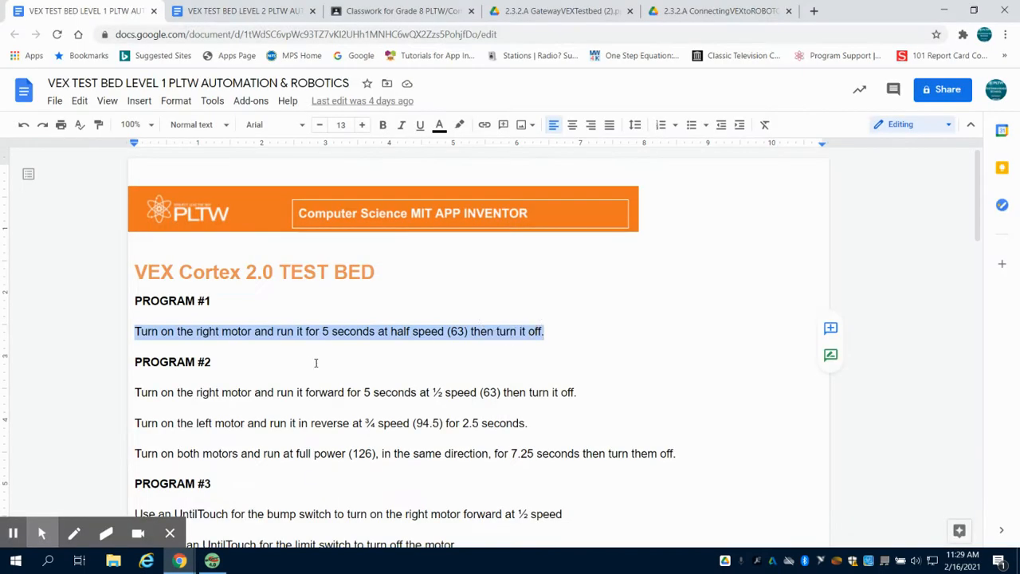
pyautogui.rightClick(360, 337)
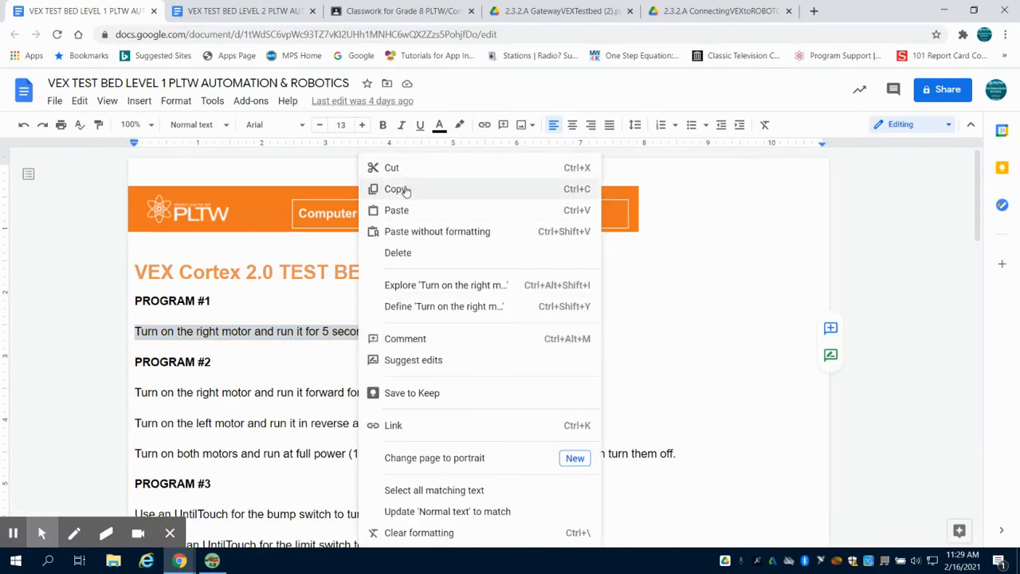
pyautogui.click(407, 191)
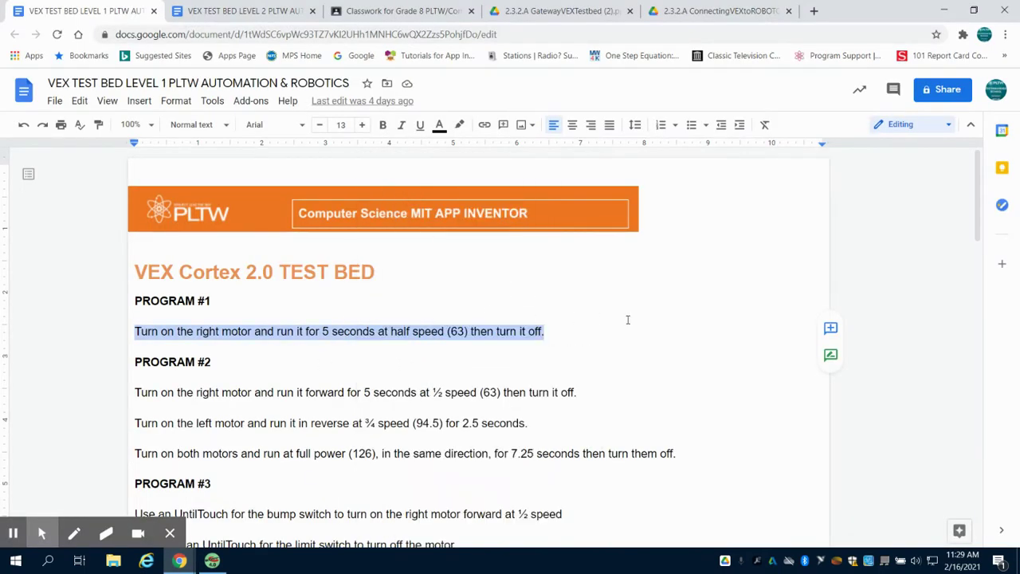
pyautogui.click(950, 8)
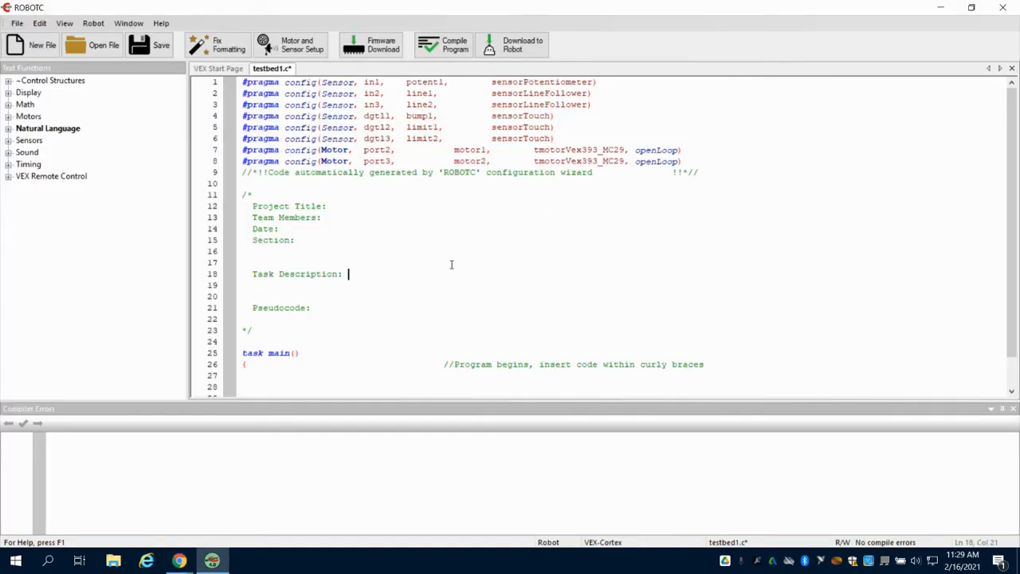
# Step: Paste the sentence as the Task Description and move to the Pseudocode line
pyautogui.hotkey('ctrl', 'v')
pyautogui.click(379, 297)
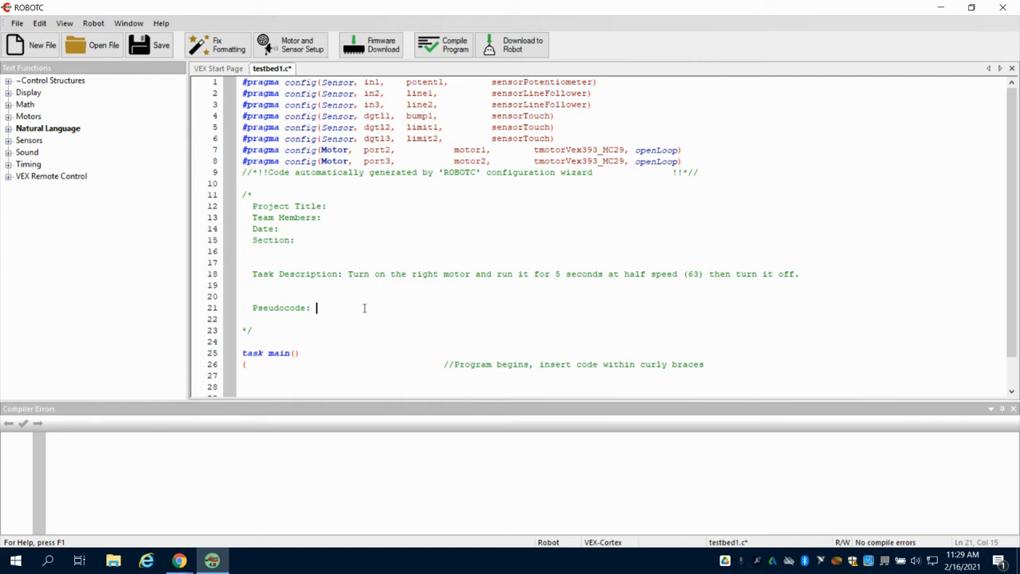
pyautogui.write('turn on ri')
pyautogui.write('ght motor')
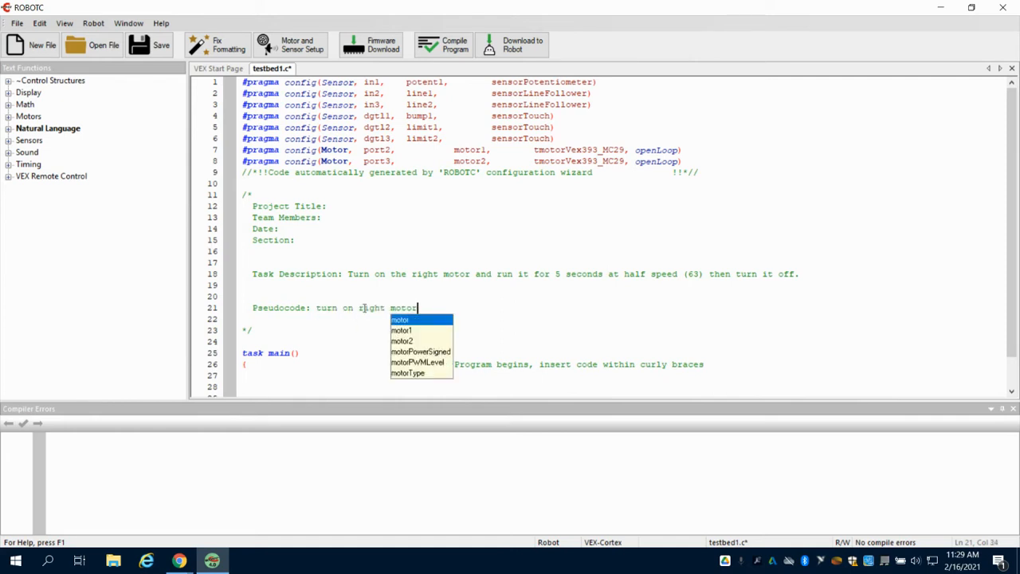
# Step: Write the pseudocode: turn on right motor 63, wait 5 secs, turn off right motor
pyautogui.press('Escape')
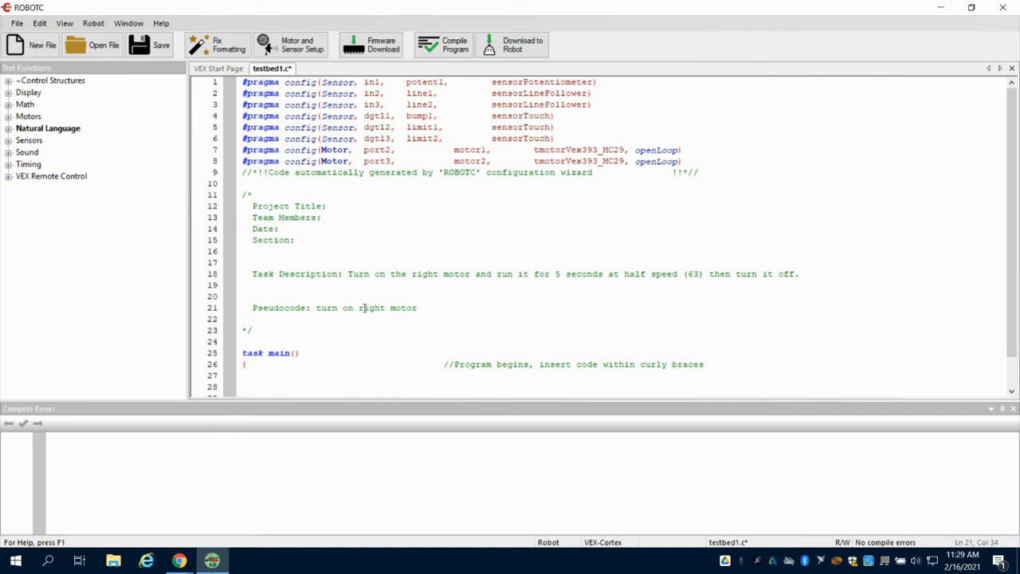
pyautogui.write(' 63')
pyautogui.press('Return')
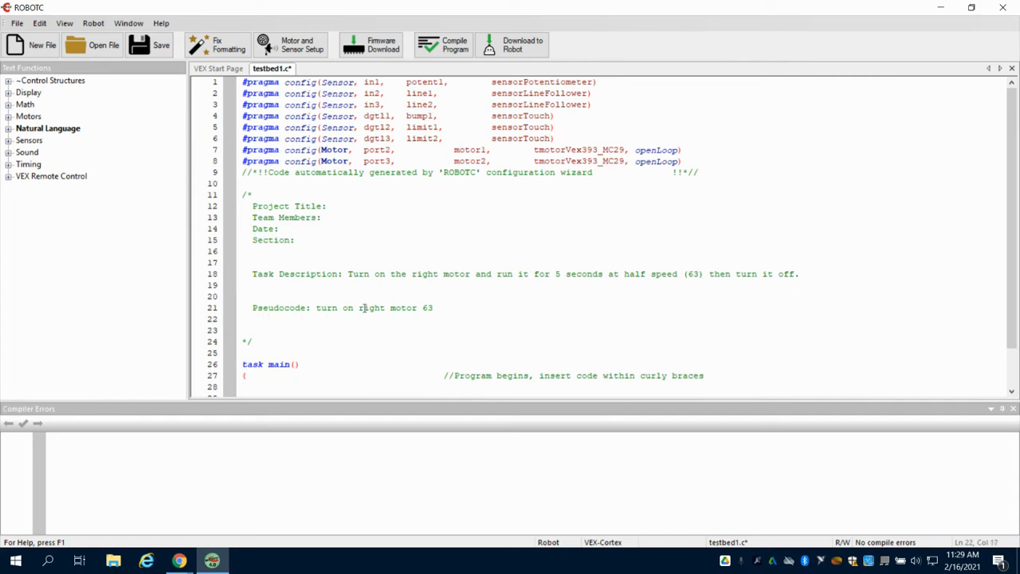
pyautogui.press('BackSpace')
pyautogui.press('BackSpace')
pyautogui.write('wait ')
pyautogui.write('5 secs')
pyautogui.press('Return')
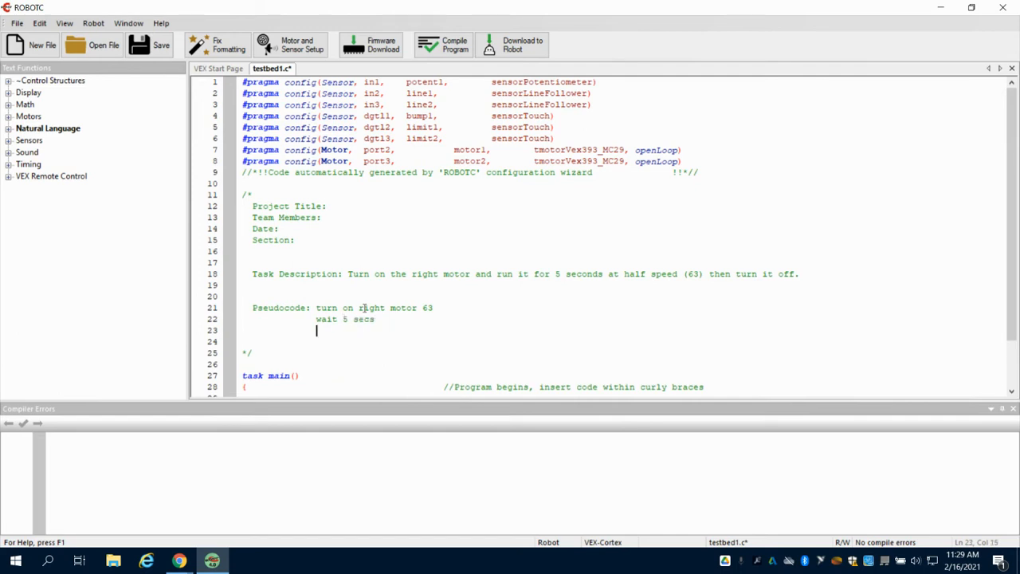
pyautogui.write('turn off ')
pyautogui.write('right motor')
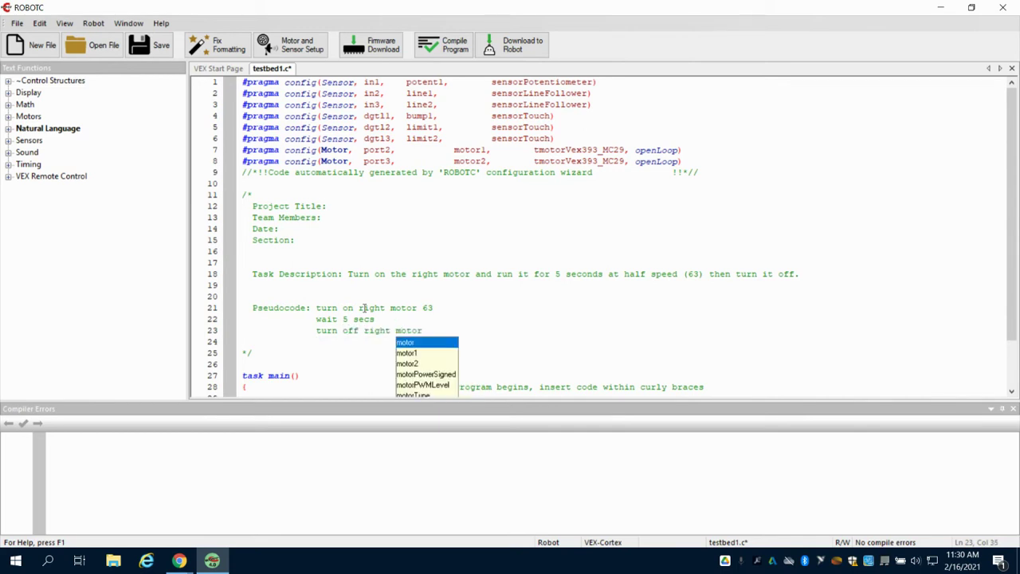
pyautogui.scroll(-2, 364, 309)
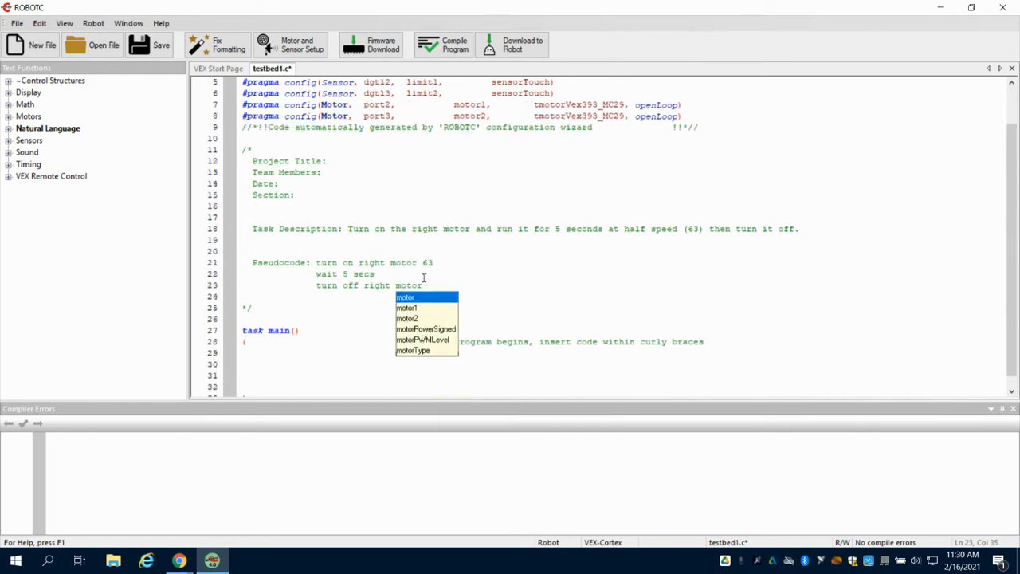
pyautogui.click(352, 286)
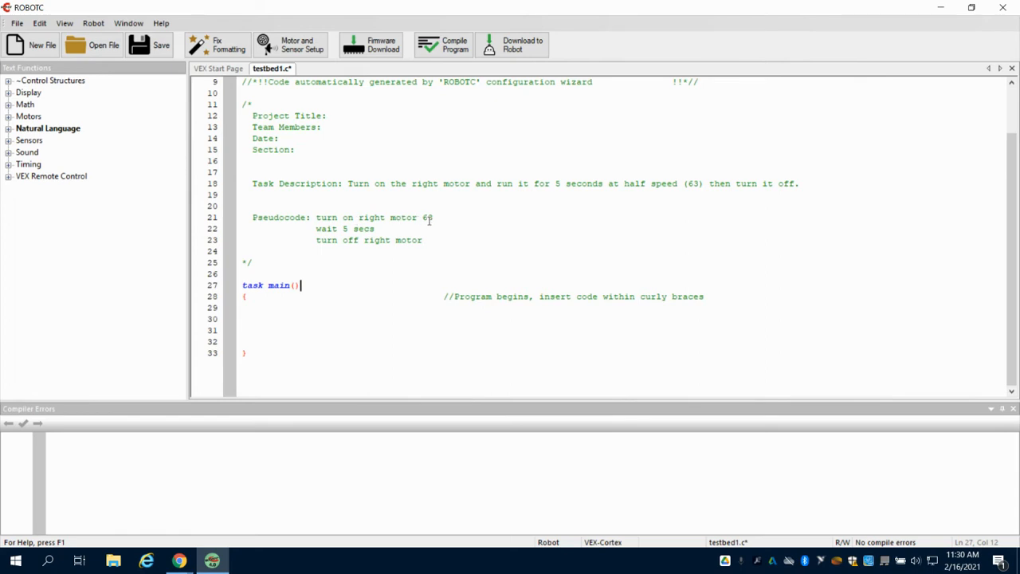
pyautogui.click(270, 297)
pyautogui.click(264, 296)
pyautogui.click(258, 310)
# Step: Insert startMotor from Natural Language > Movement onto line 29 of the main task
pyautogui.click(7, 128)
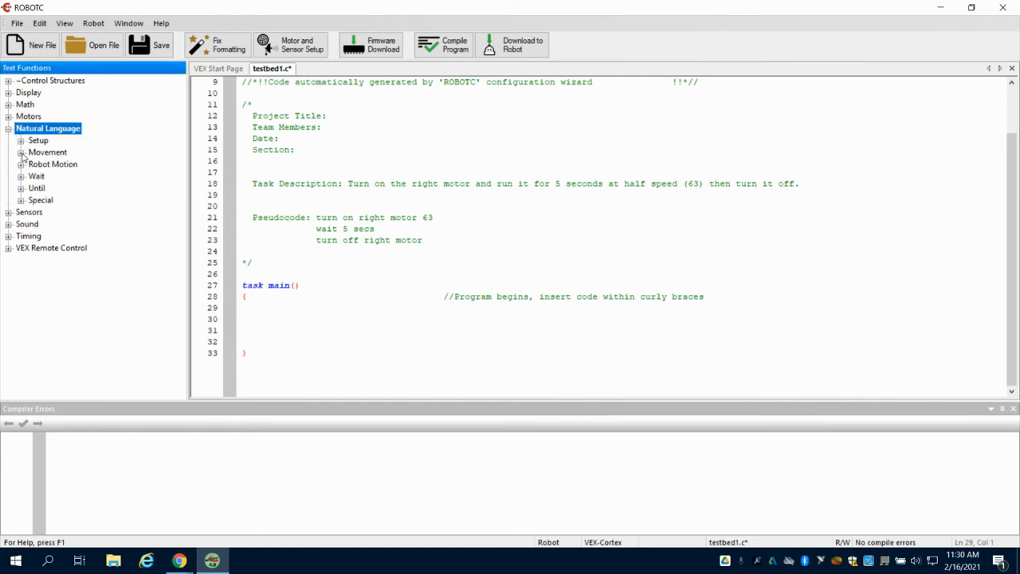
pyautogui.click(21, 152)
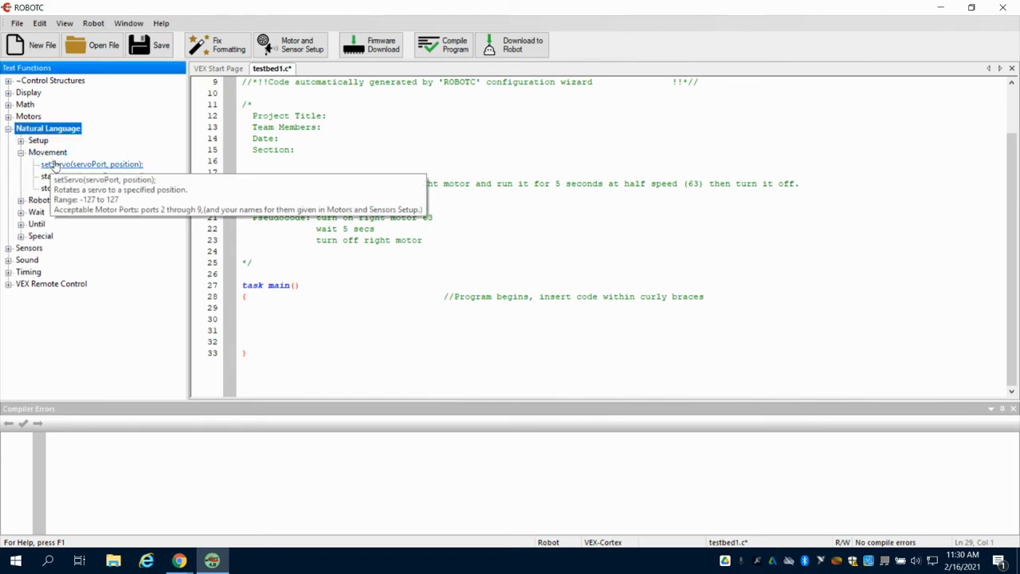
pyautogui.moveTo(80, 188)
pyautogui.mouseDown()
pyautogui.moveTo(228, 258)
pyautogui.moveTo(254, 310)
pyautogui.mouseUp()
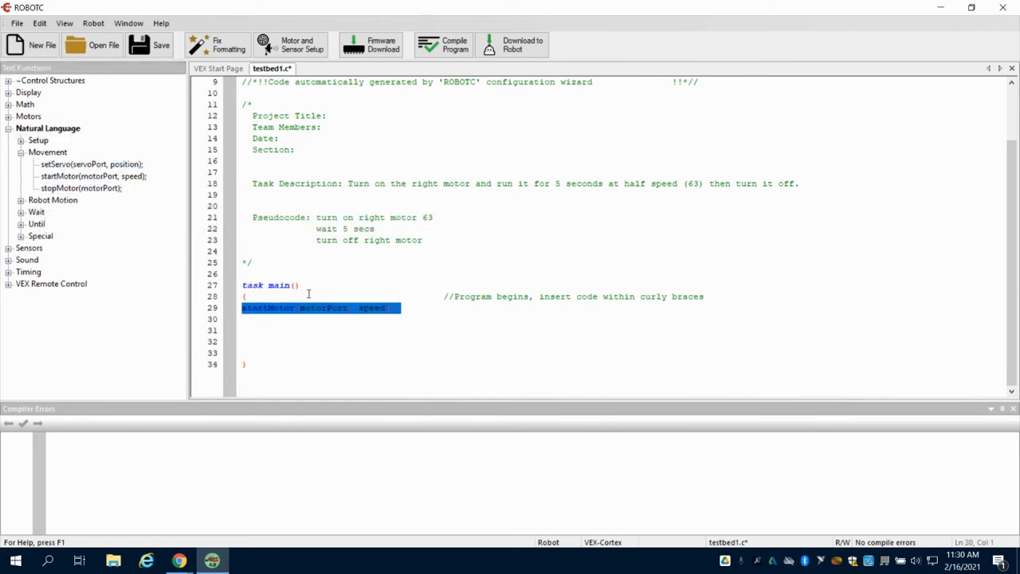
pyautogui.click(285, 320)
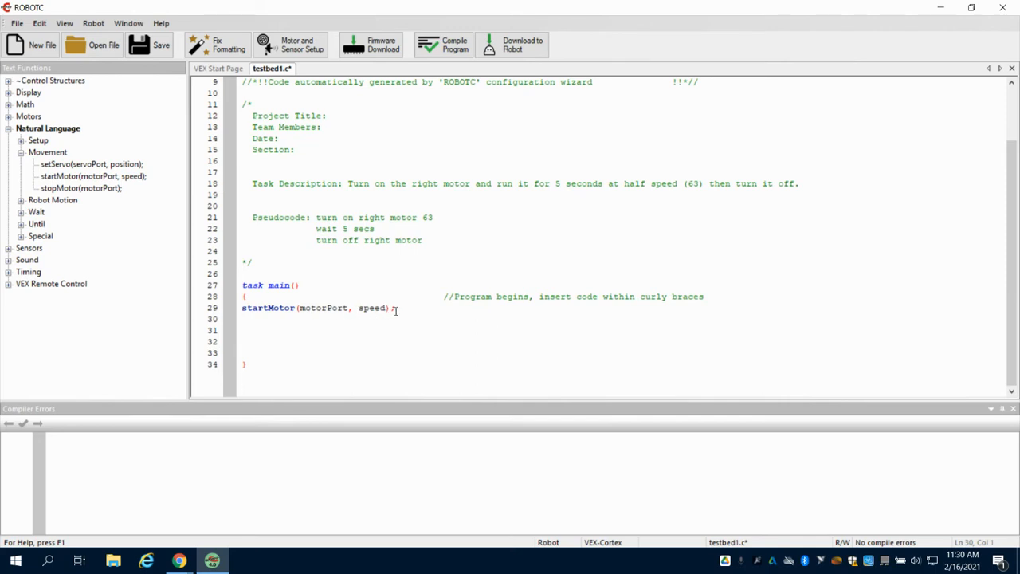
# Step: Change motorPort to motor1, checking the port names in Motors and Sensors Setup
pyautogui.click(350, 307)
pyautogui.press('BackSpace')
pyautogui.press('BackSpace')
pyautogui.press('BackSpace')
pyautogui.press('BackSpace')
pyautogui.write('1')
pyautogui.click(295, 44)
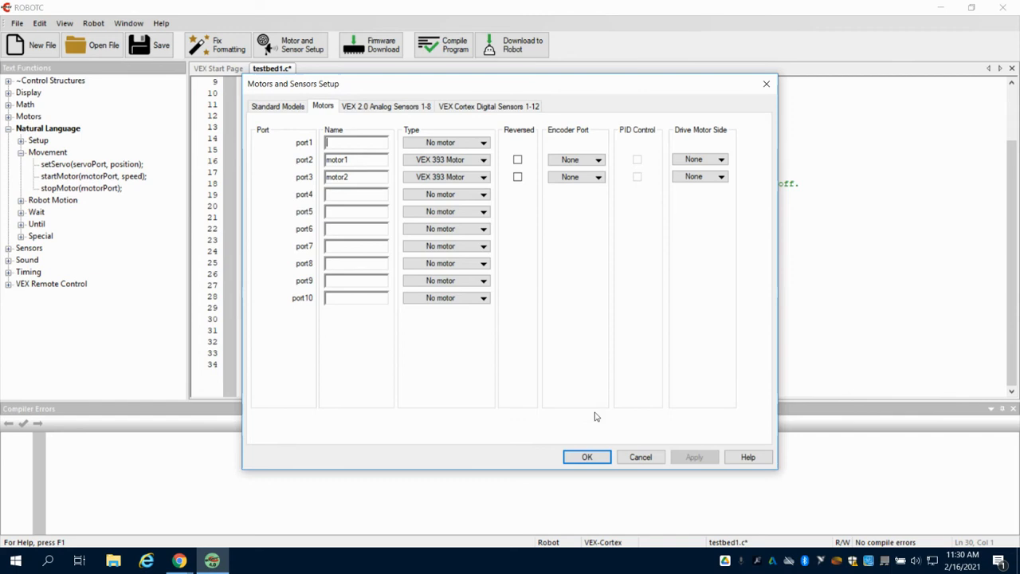
pyautogui.click(640, 457)
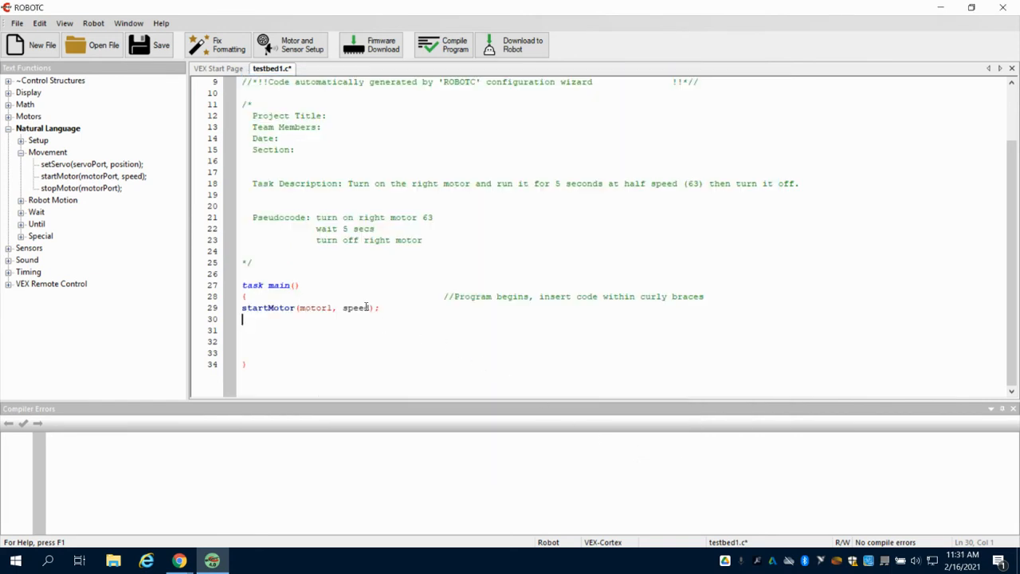
# Step: Replace the speed placeholder so the call reads startMotor(motor1, 63);
pyautogui.click(368, 308)
pyautogui.press('BackSpace')
pyautogui.press('BackSpace')
pyautogui.press('BackSpace')
pyautogui.press('BackSpace')
pyautogui.press('BackSpace')
pyautogui.write('63')
pyautogui.click(360, 329)
# Step: Insert wait(5); on line 30 after the startMotor call
pyautogui.click(38, 212)
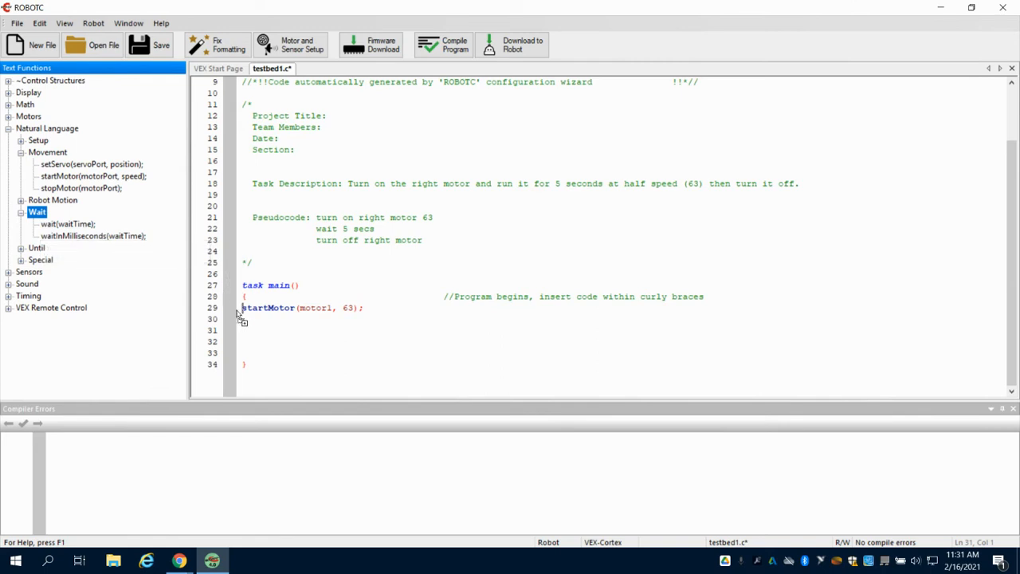
pyautogui.moveTo(230, 272); pyautogui.dragTo(244, 319)
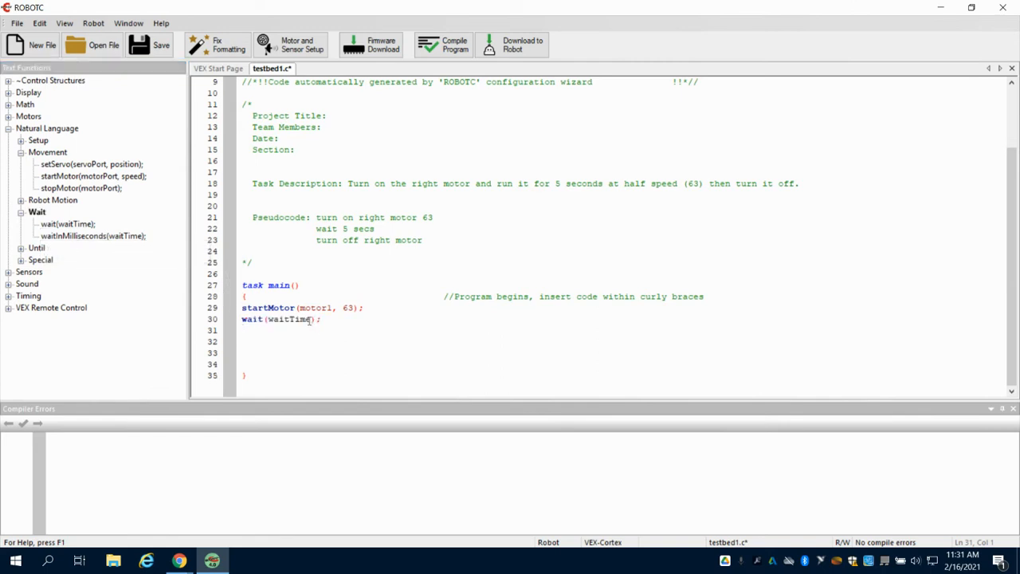
pyautogui.moveTo(311, 319); pyautogui.dragTo(270, 320)
pyautogui.write('5')
pyautogui.click(288, 326)
# Step: Insert stopMotor(motor1); on line 31 and remove the extra blank lines
pyautogui.moveTo(80, 188); pyautogui.dragTo(258, 332)
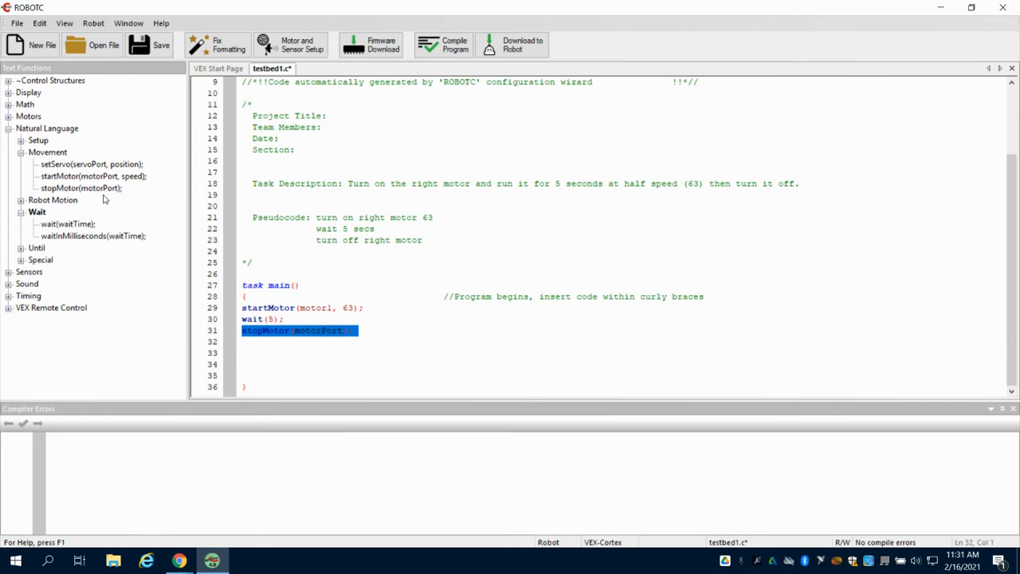
pyautogui.click(342, 330)
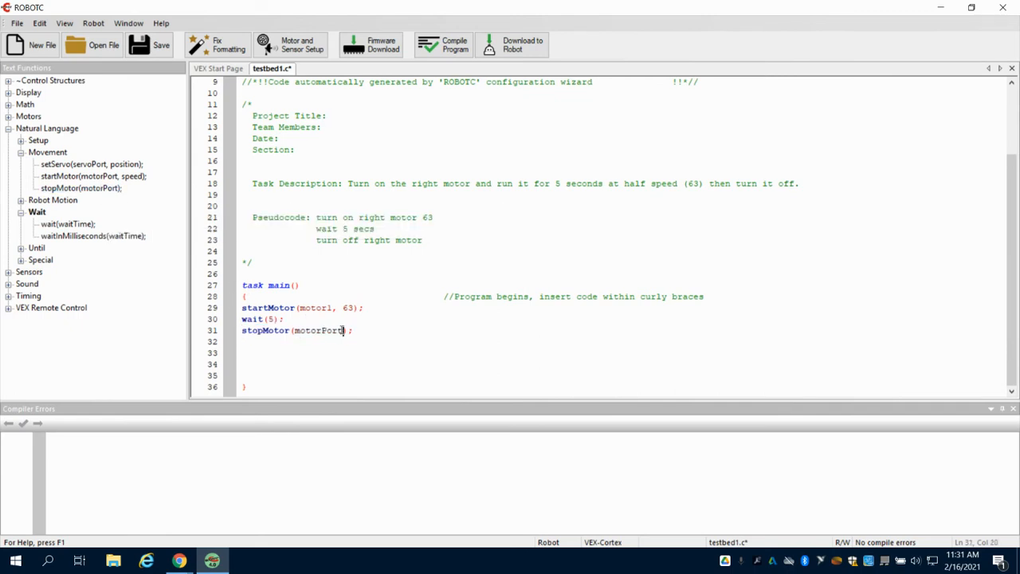
pyautogui.press('BackSpace')
pyautogui.press('BackSpace')
pyautogui.press('BackSpace')
pyautogui.write('1')
pyautogui.press('Delete')
pyautogui.press('Delete')
pyautogui.press('Delete')
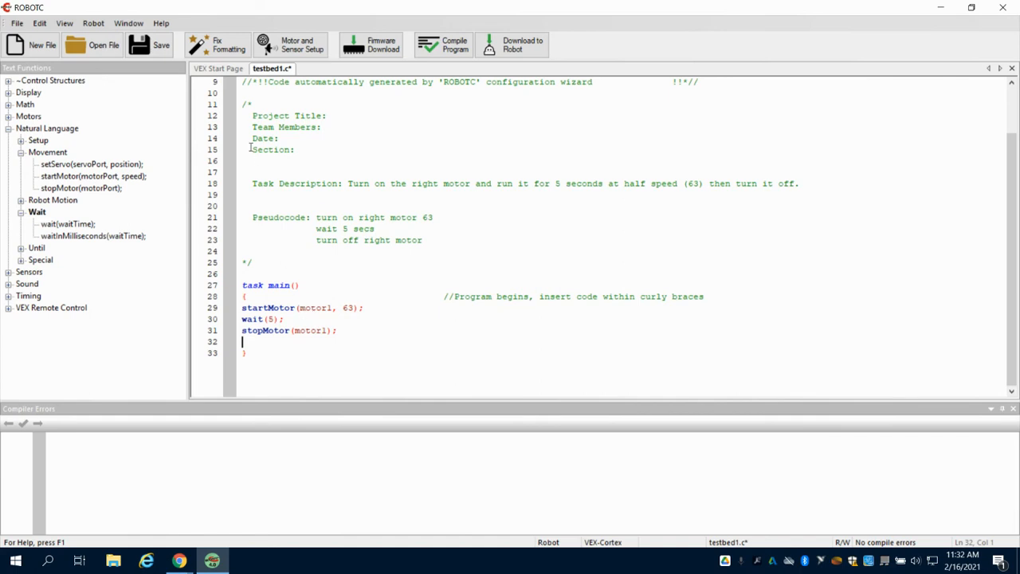
# Step: Fix Formatting to indent the program and compile it with no errors
pyautogui.click(216, 44)
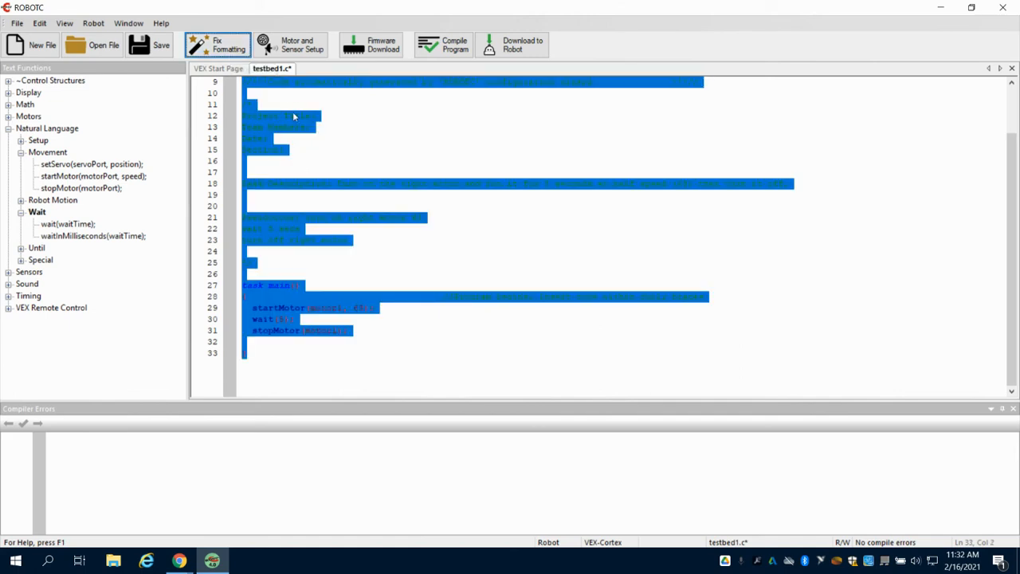
pyautogui.click(444, 44)
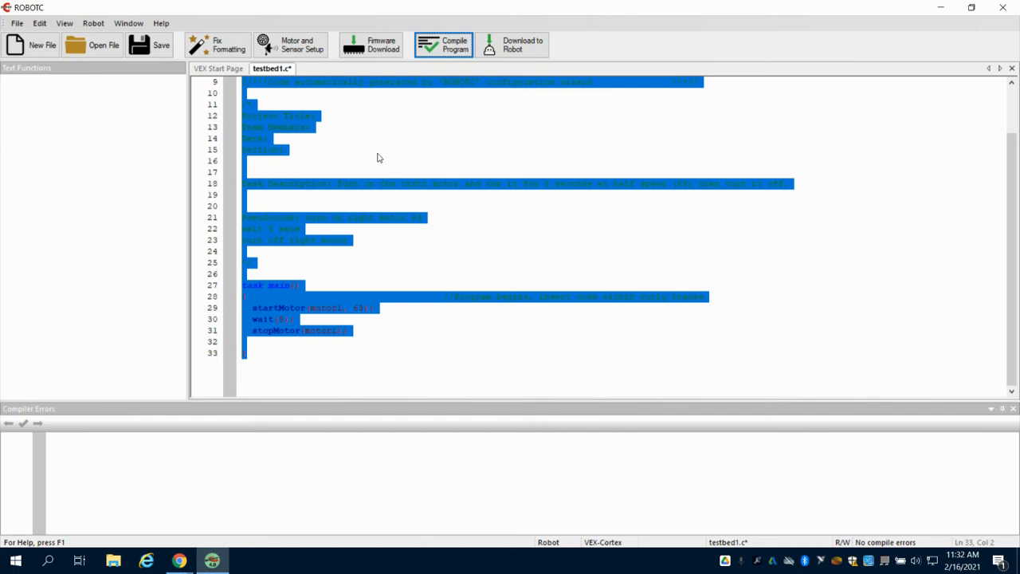
pyautogui.click(325, 265)
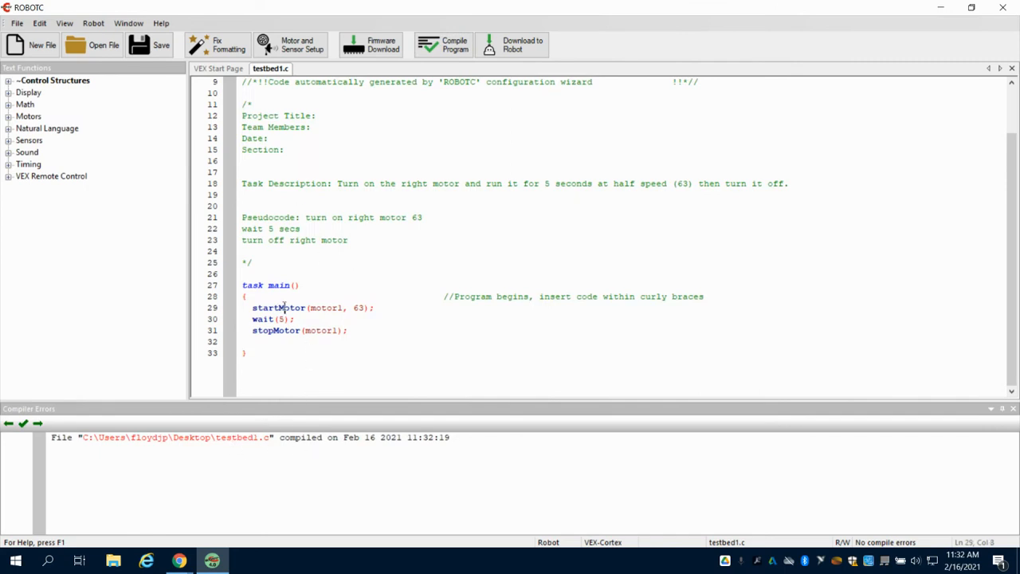
# Step: Misspell startMotor as startmotor and compile to see the warning
pyautogui.press('BackSpace')
pyautogui.write('m')
pyautogui.click(300, 298)
pyautogui.click(443, 44)
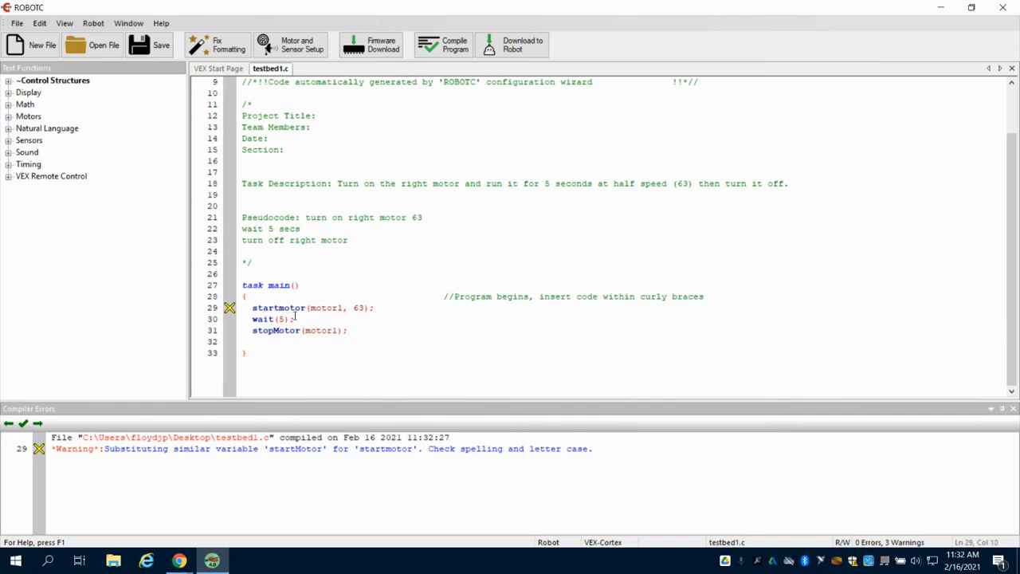
# Step: Worsen it to startmtor, compile to get the error, and dismiss the failure message
pyautogui.click(293, 309)
pyautogui.press('BackSpace')
pyautogui.click(444, 45)
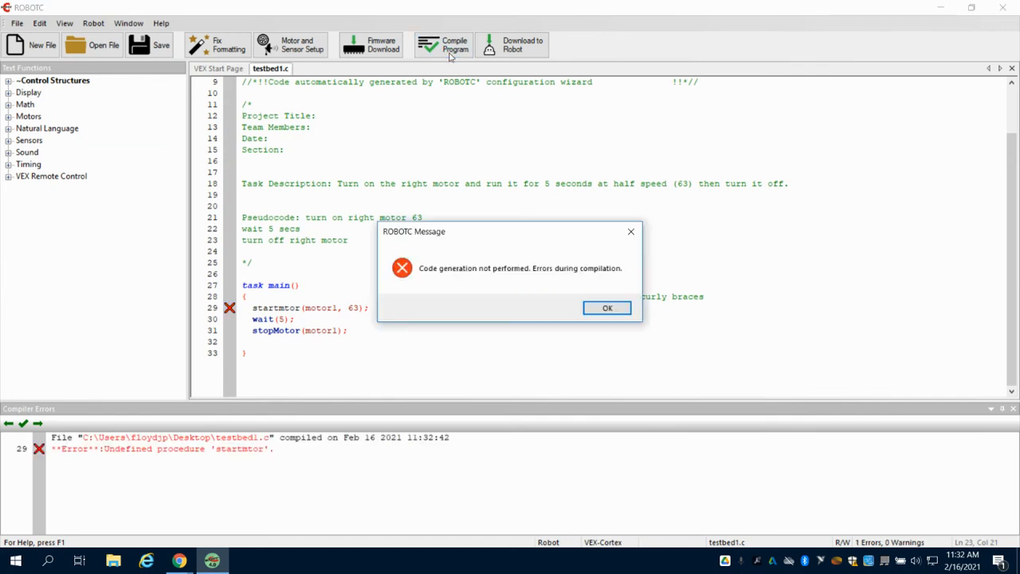
pyautogui.click(606, 309)
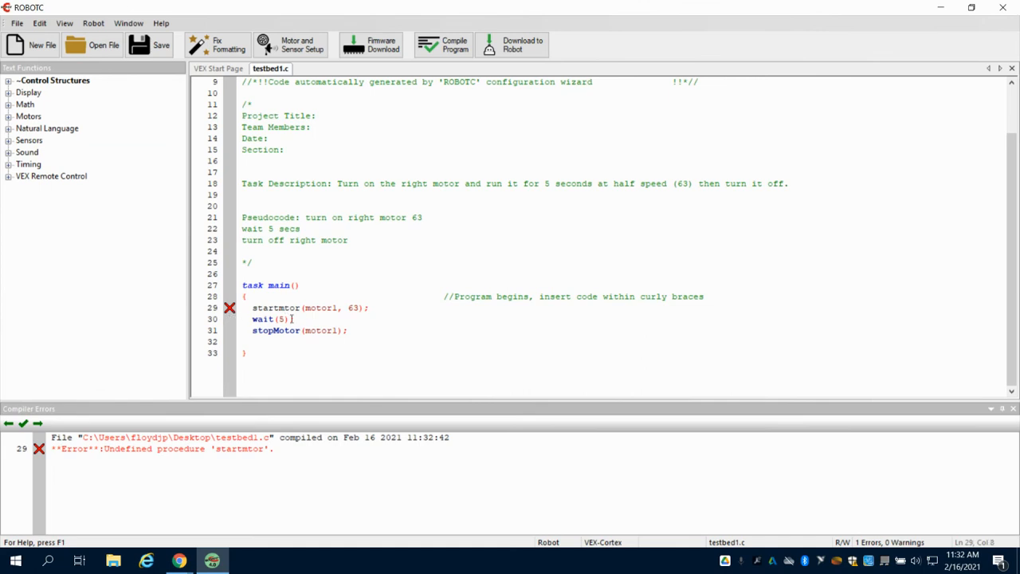
# Step: Correct the name back to startMotor and recompile cleanly
pyautogui.press('BackSpace')
pyautogui.press('BackSpace')
pyautogui.write('Mot')
pyautogui.click(443, 44)
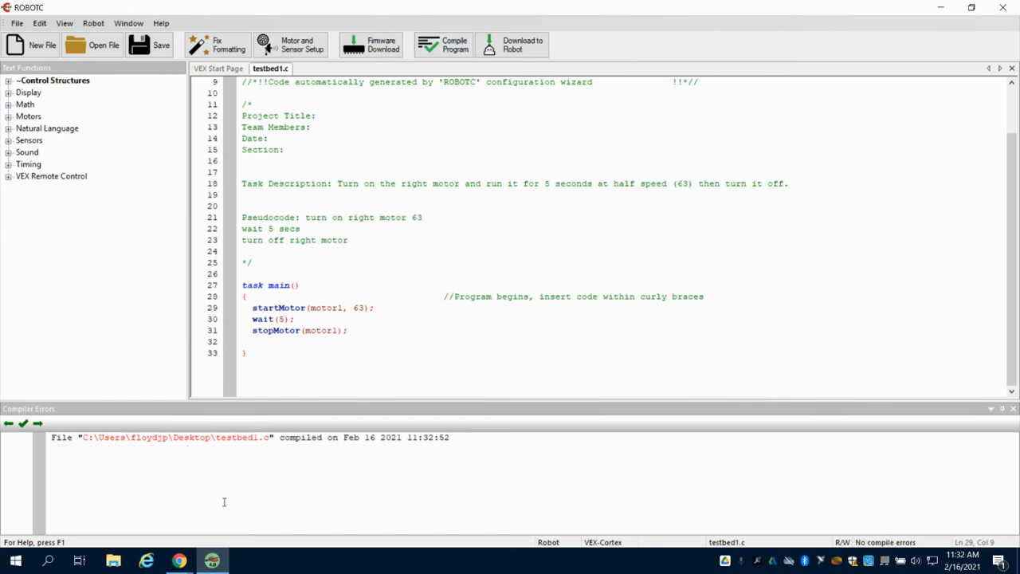
# Step: Page through the ConnectingVEXtoROBOTC slides in Chrome, then minimize the browser
pyautogui.moveTo(179, 561)
pyautogui.click(310, 511)
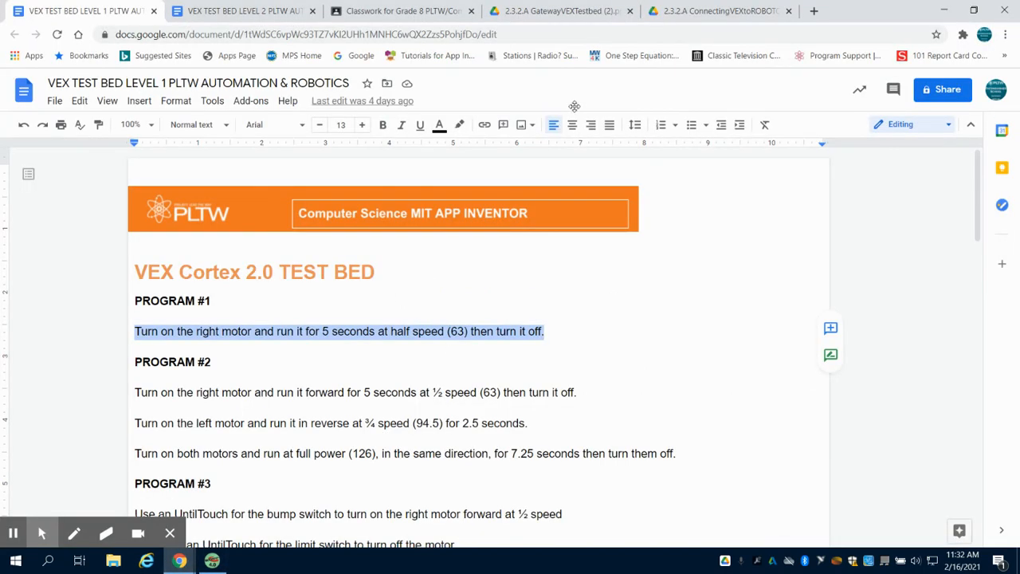
pyautogui.click(717, 10)
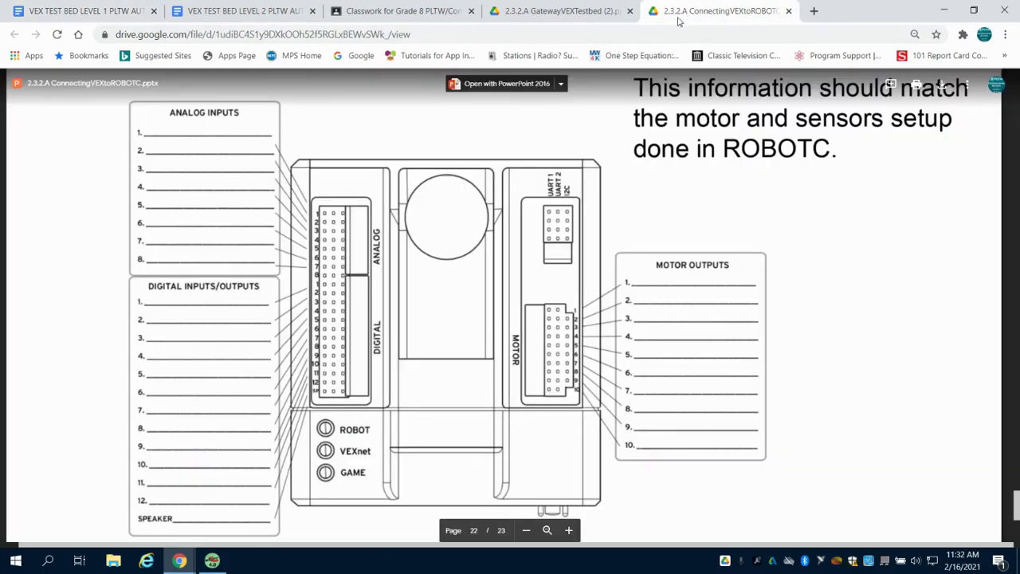
pyautogui.click(558, 11)
pyautogui.scroll(5, 507, 239)
pyautogui.click(717, 10)
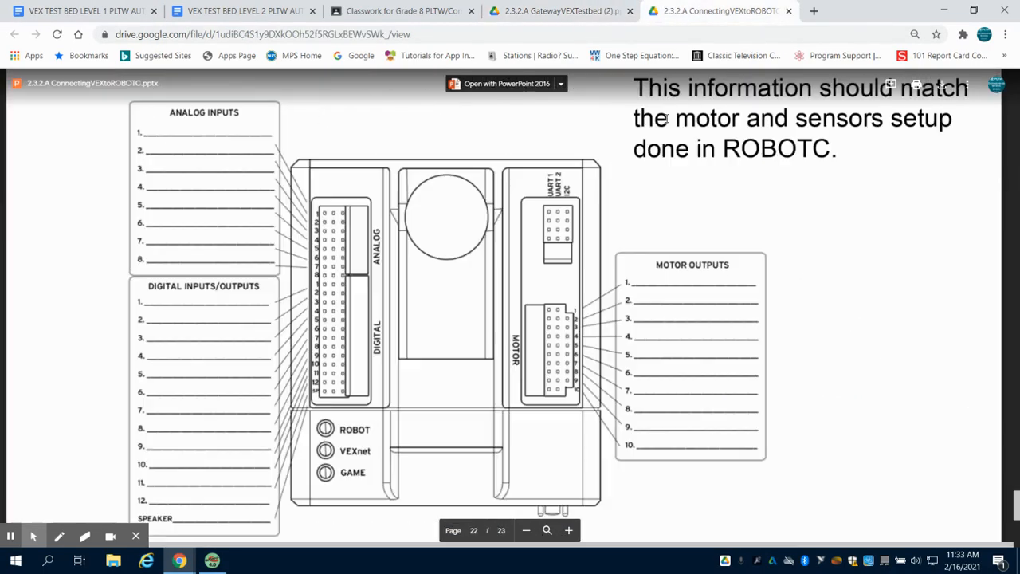
pyautogui.scroll(5, 511, 279)
pyautogui.scroll(5, 510, 279)
pyautogui.scroll(5, 510, 279)
pyautogui.scroll(5, 790, 190)
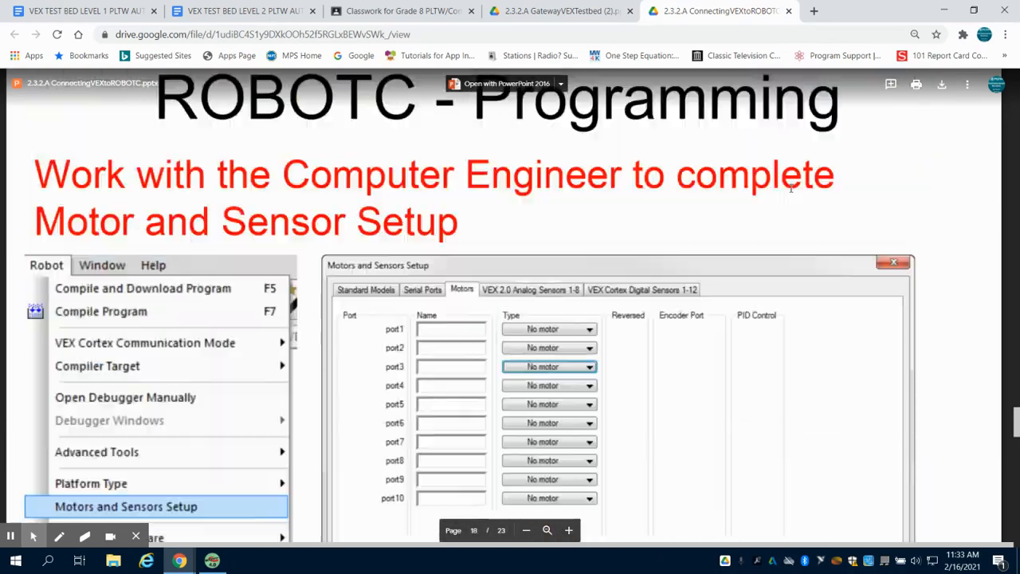
pyautogui.scroll(5, 790, 190)
pyautogui.scroll(3, 791, 190)
pyautogui.scroll(4, 790, 190)
pyautogui.scroll(5, 790, 190)
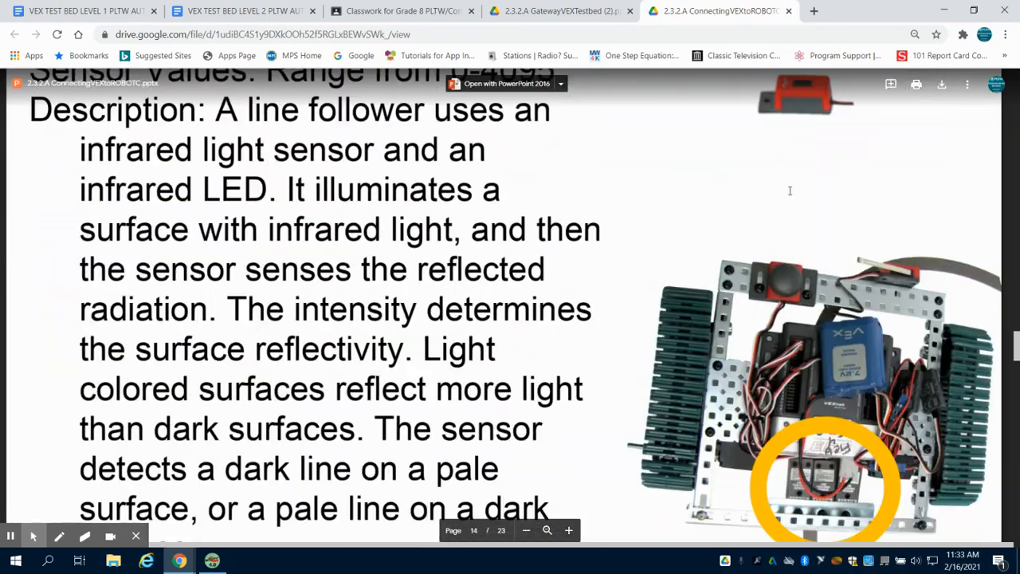
pyautogui.scroll(5, 791, 189)
pyautogui.scroll(4, 790, 190)
pyautogui.scroll(5, 790, 190)
pyautogui.scroll(5, 791, 190)
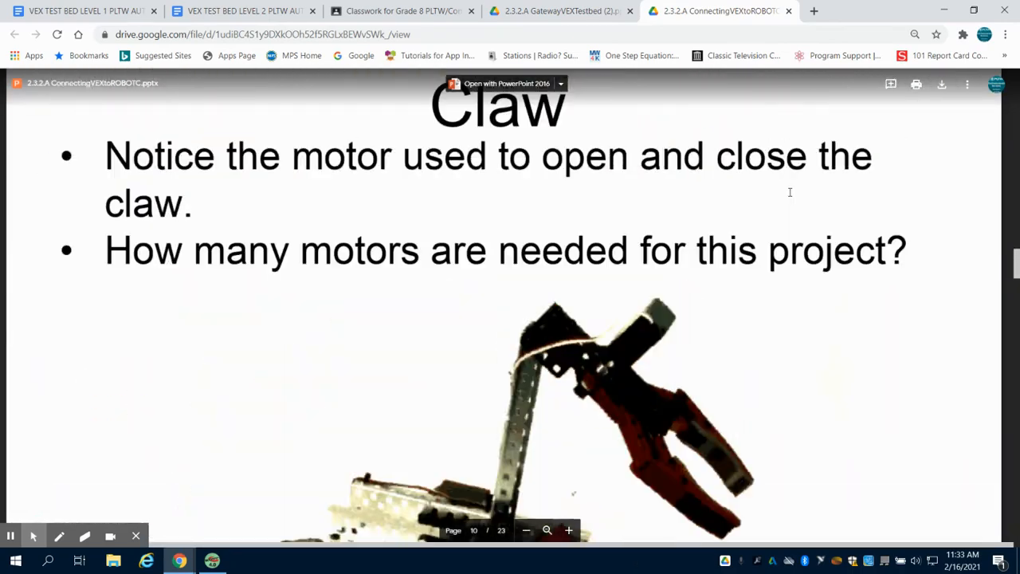
pyautogui.scroll(2, 790, 190)
pyautogui.scroll(5, 790, 190)
pyautogui.scroll(4, 790, 211)
pyautogui.scroll(-4, 790, 211)
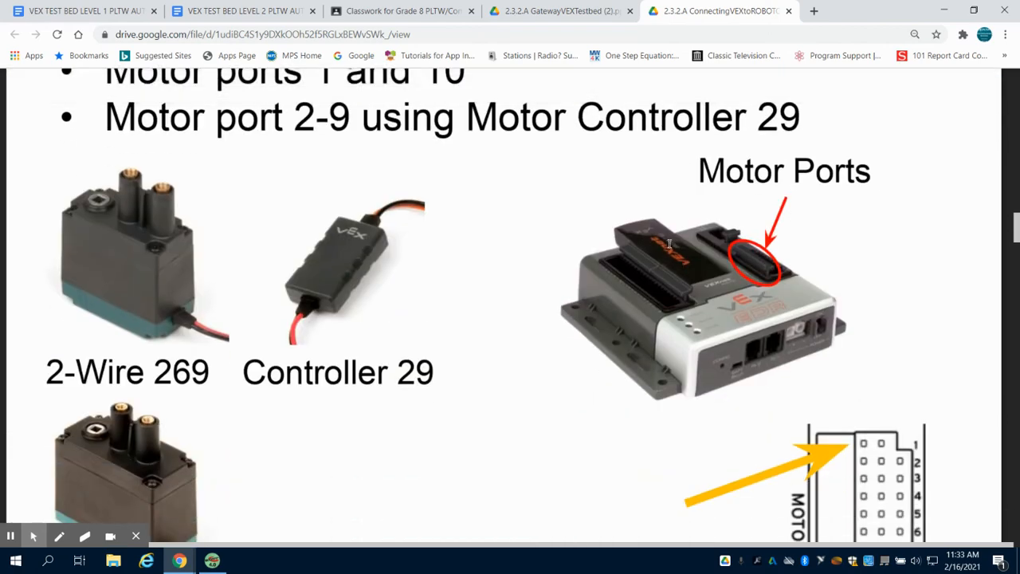
pyautogui.scroll(-5, 690, 269)
pyautogui.scroll(-6, 690, 268)
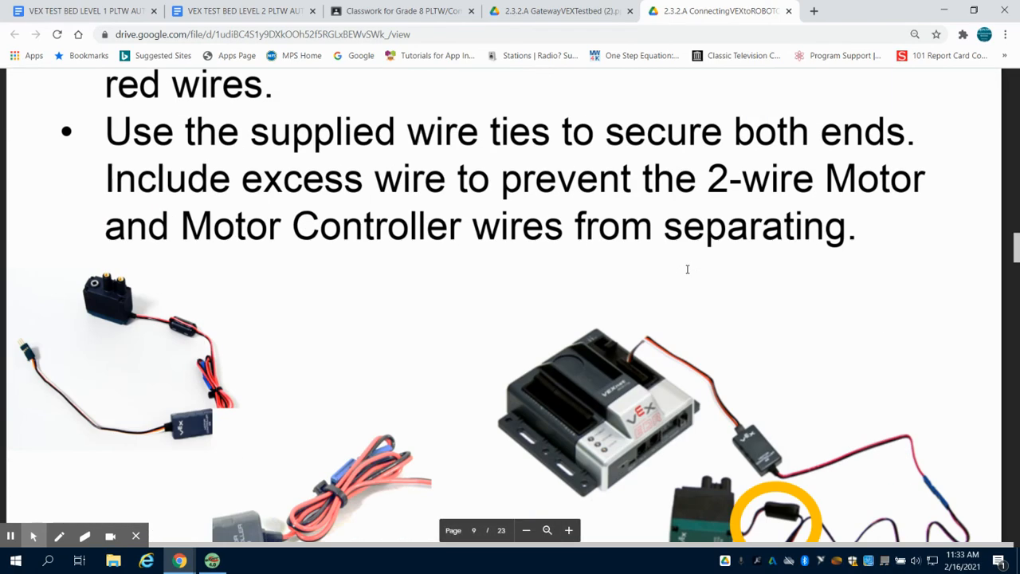
pyautogui.scroll(1, 689, 268)
pyautogui.scroll(1, 638, 367)
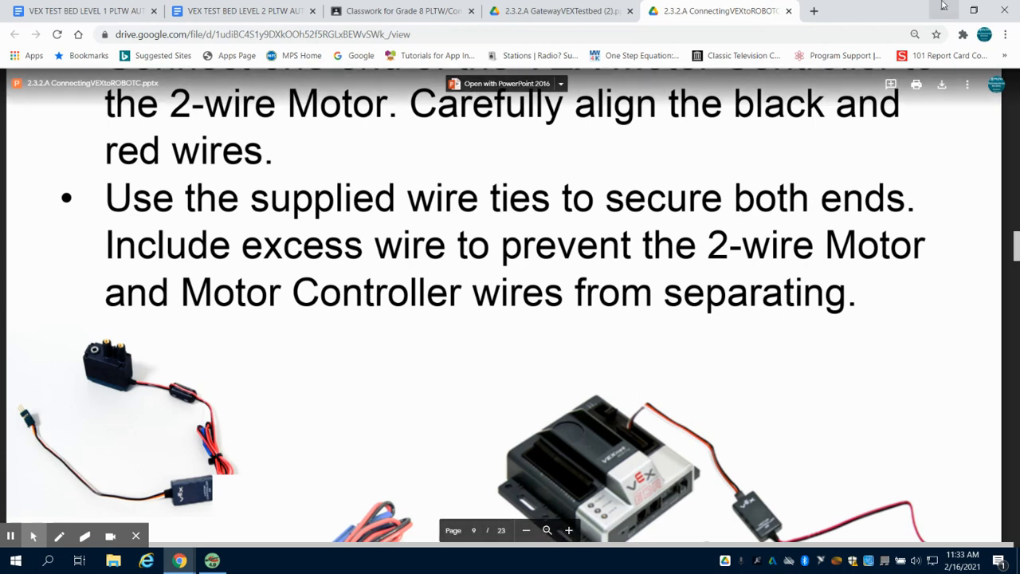
pyautogui.click(943, 10)
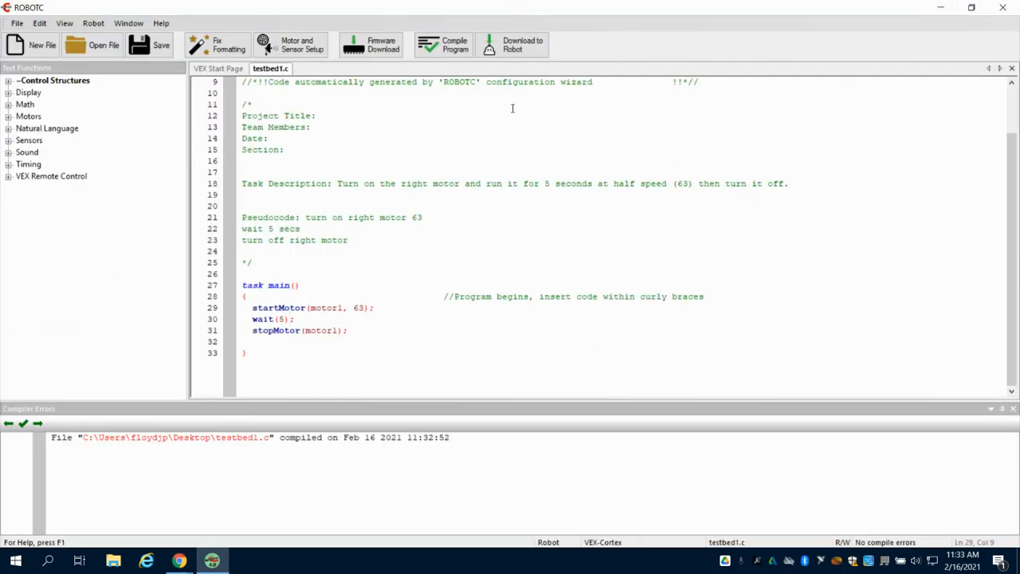